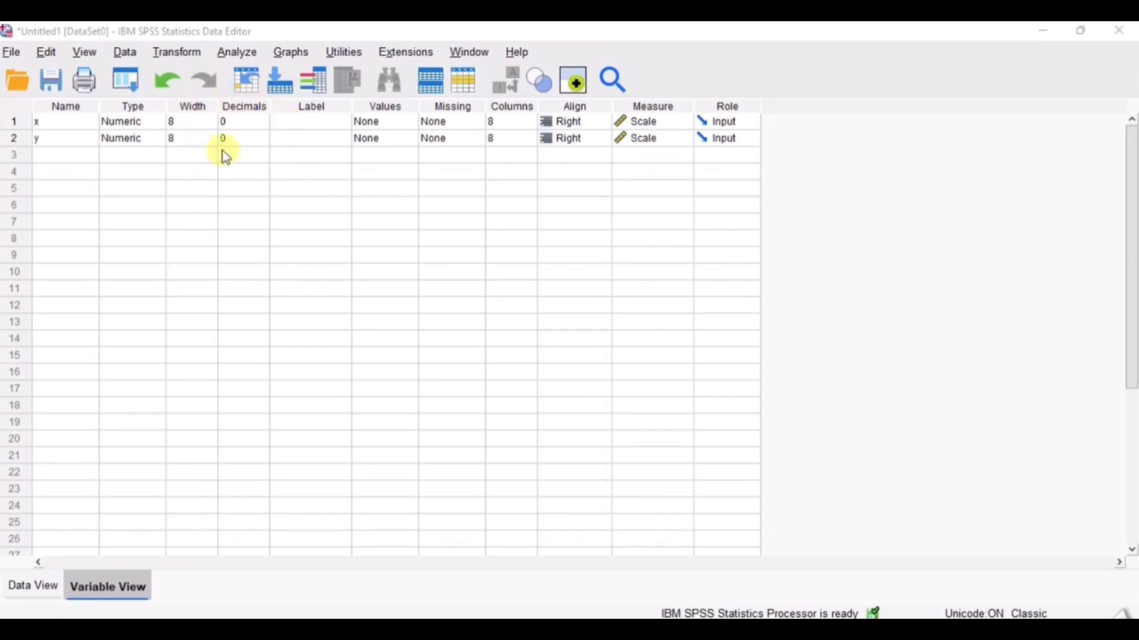
Step: Generate P-P plots for variables x and y against the Normal test distribution
left_click(32, 587)
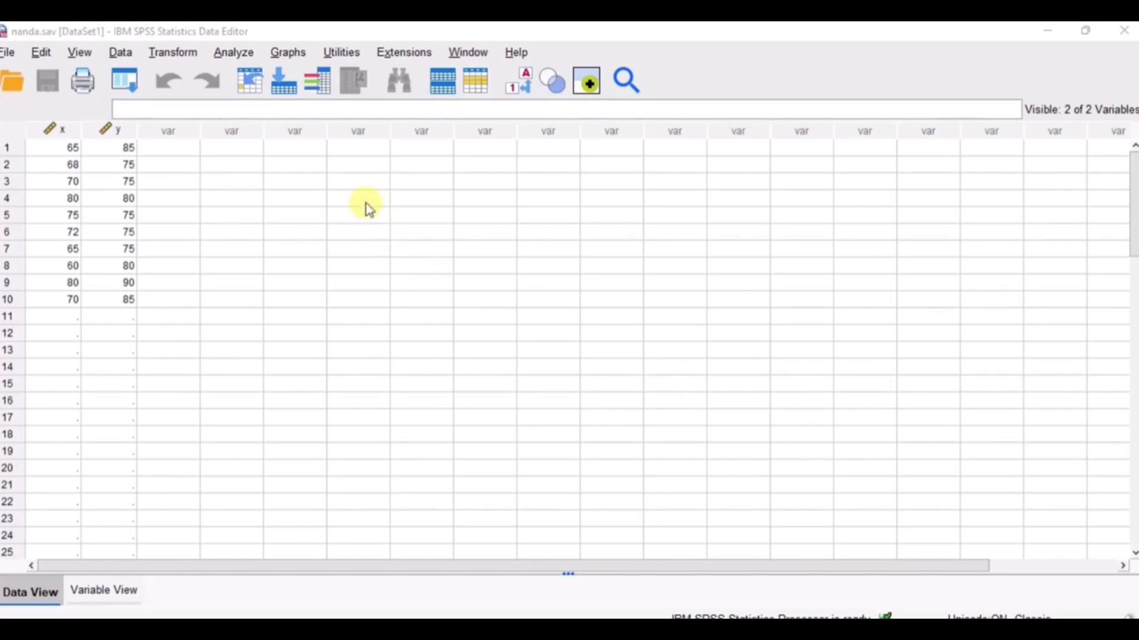
left_click(232, 54)
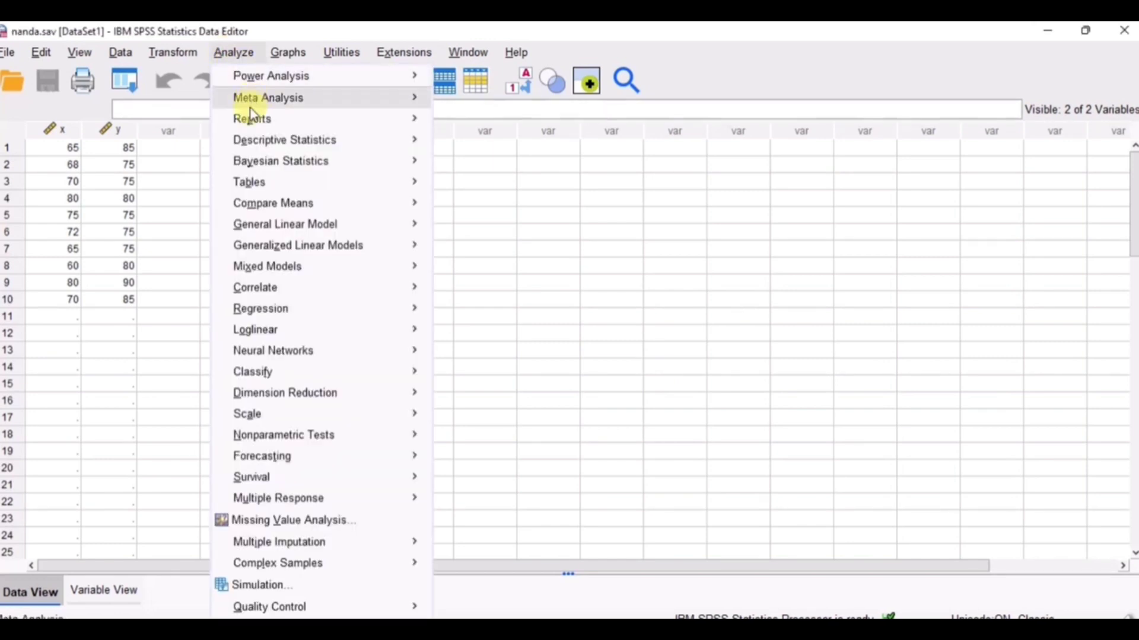
mouse_move(250, 142)
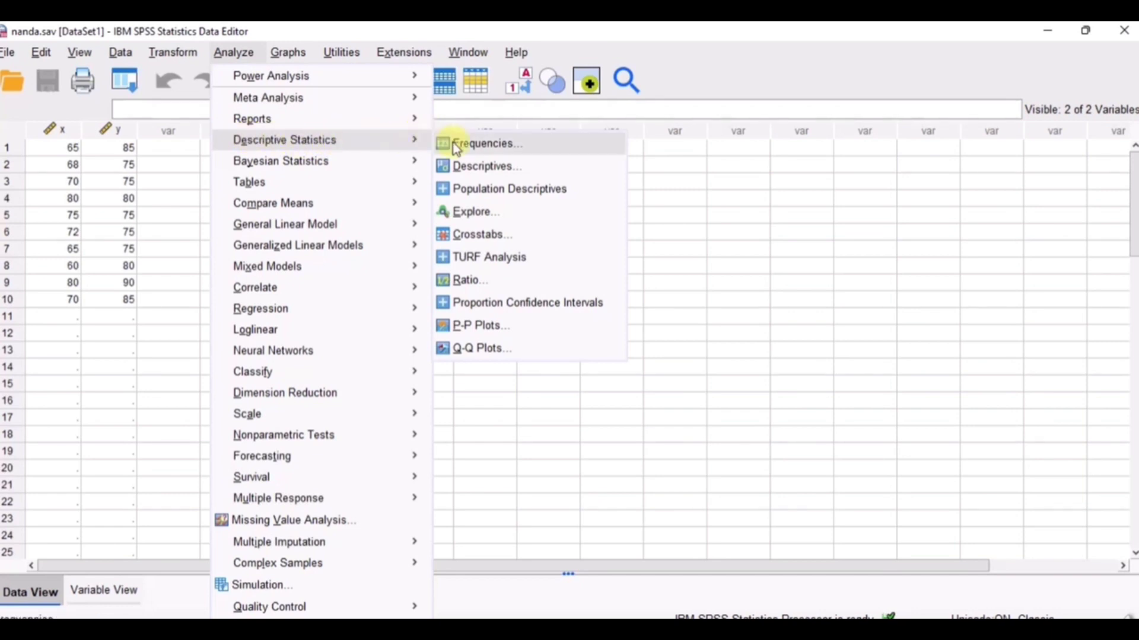
left_click(483, 324)
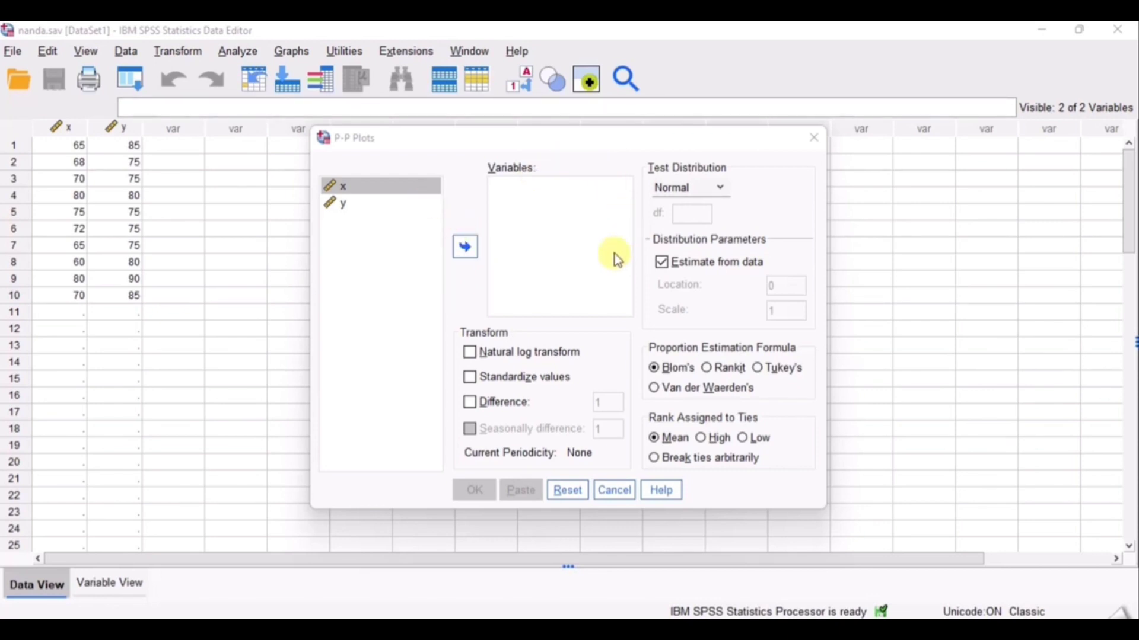
left_click(465, 248)
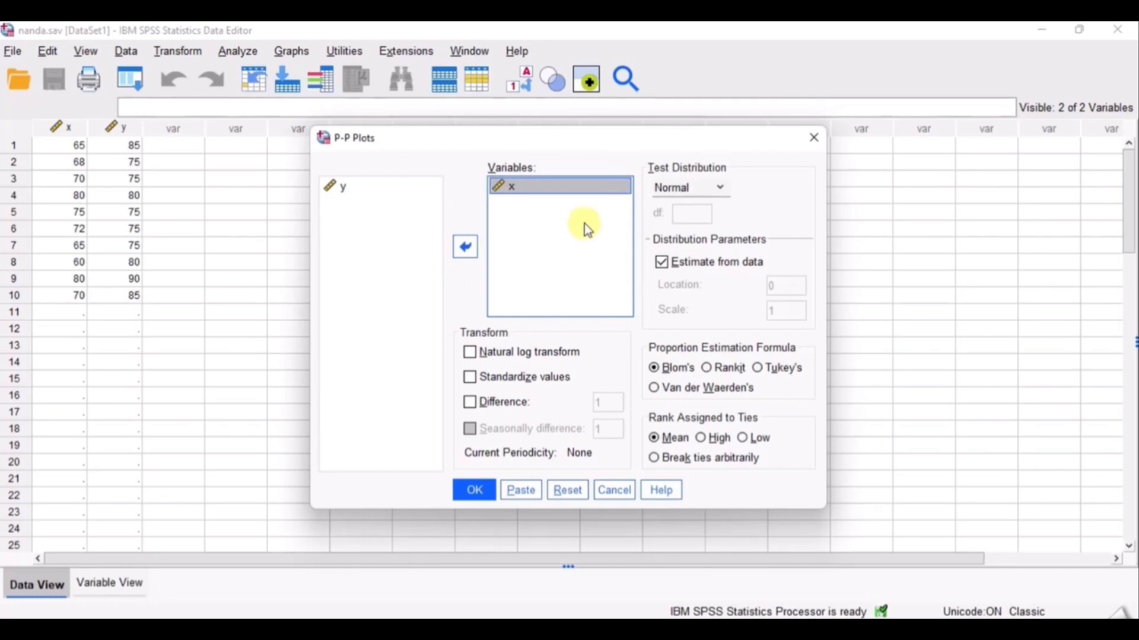
left_click(432, 187)
left_click(465, 248)
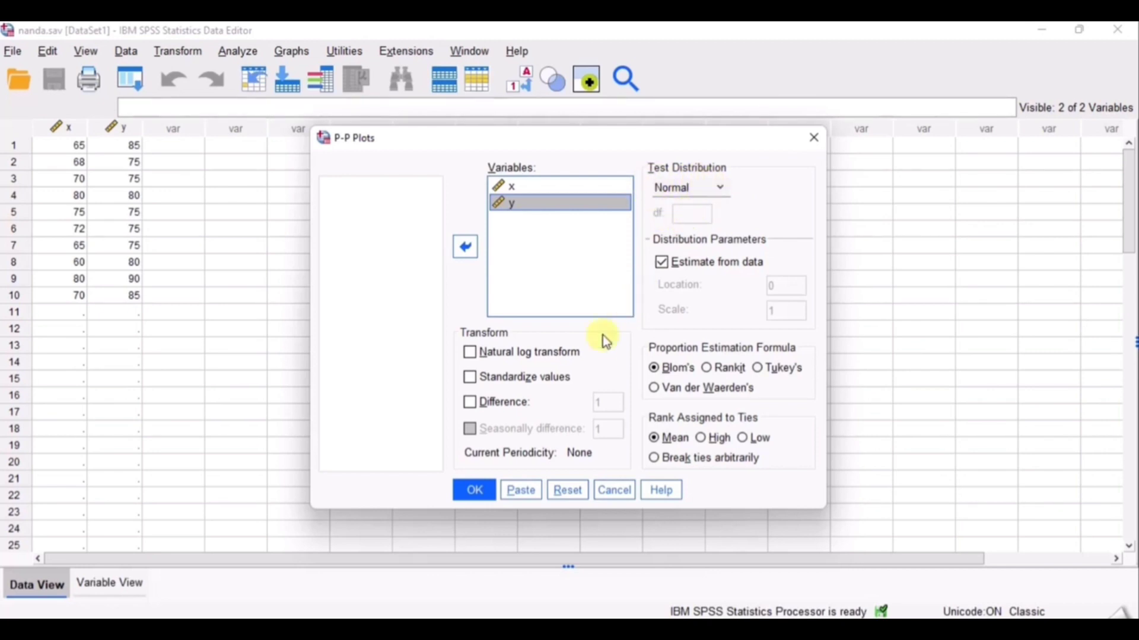
left_click(486, 494)
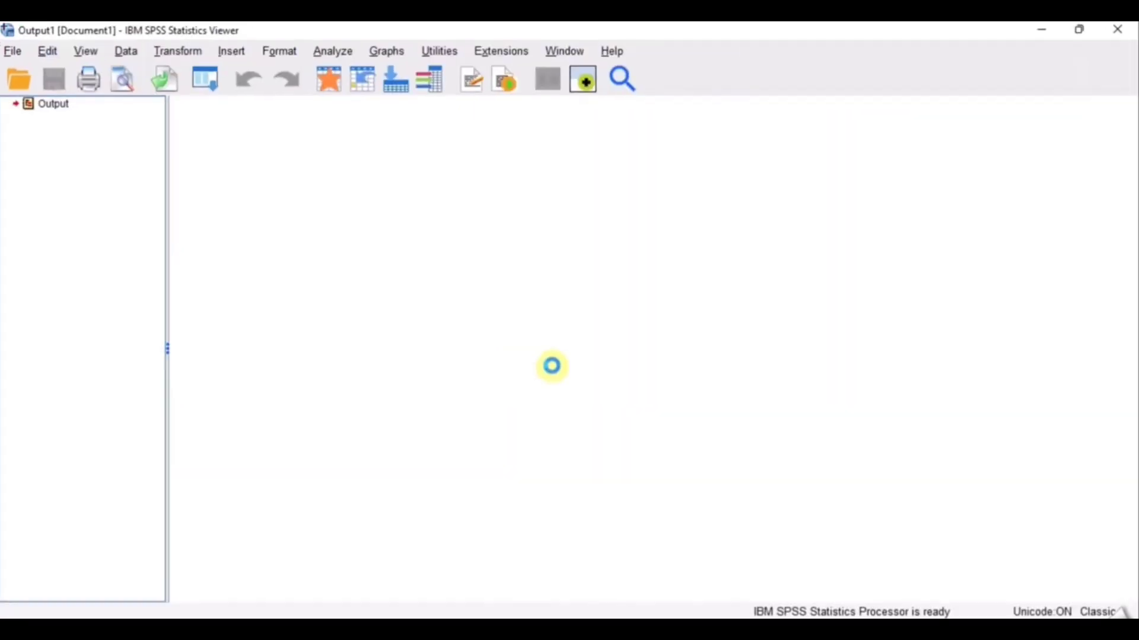
Step: Examine the normal and detrended normal P-P plots of x and y in the output
scroll(554, 357, "down", 6)
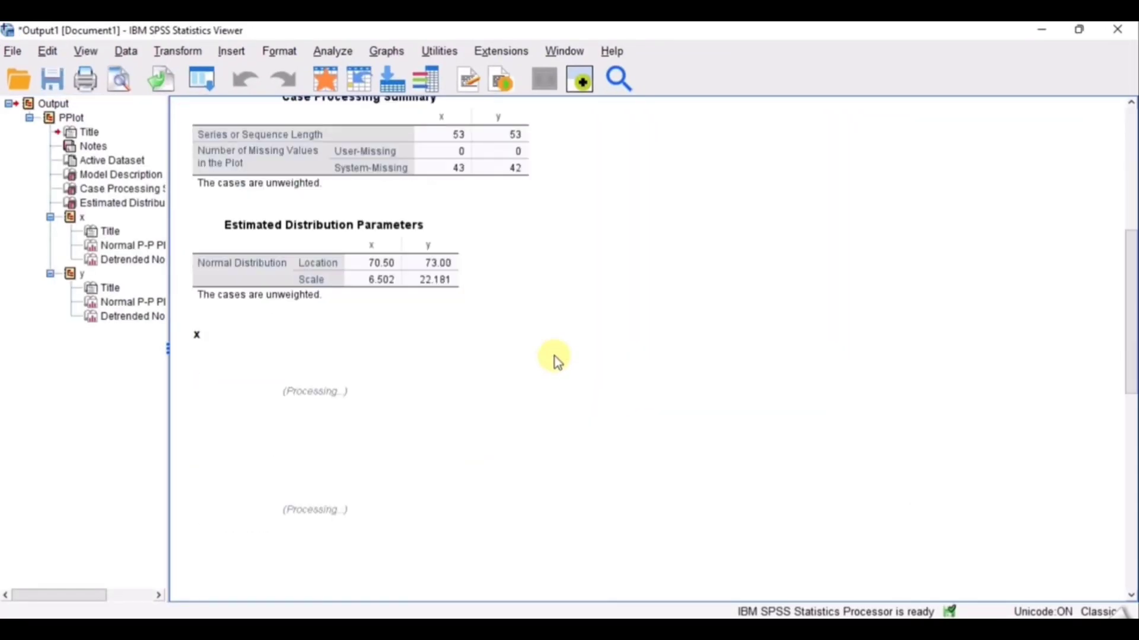
scroll(948, 357, "down", 10)
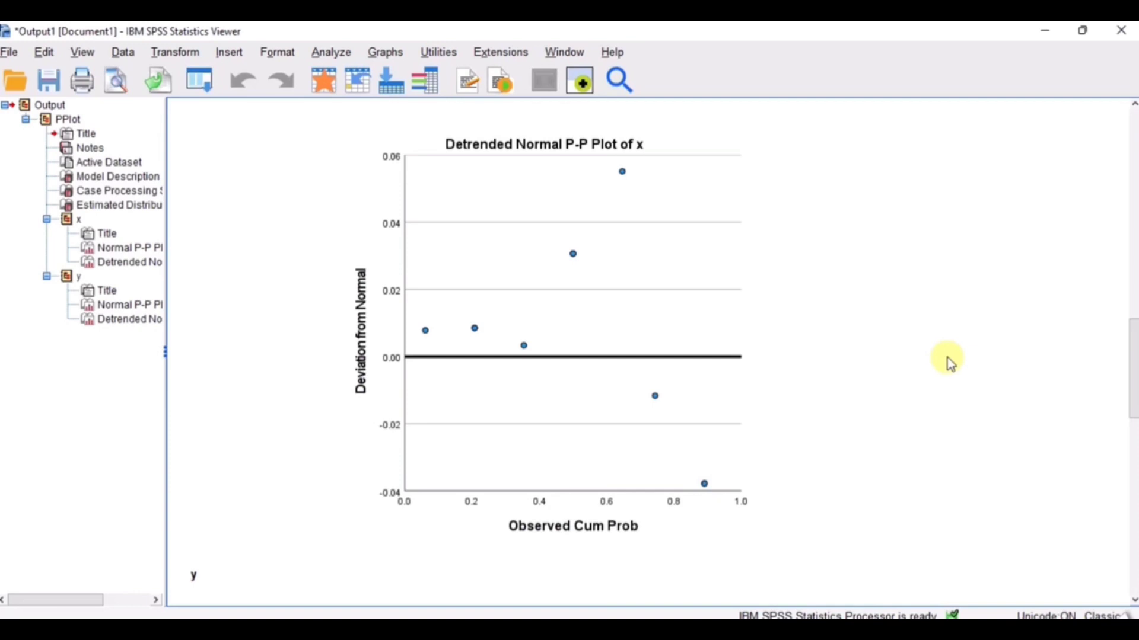
scroll(947, 358, "down", 10)
scroll(947, 357, "down", 3)
scroll(948, 358, "up", 8)
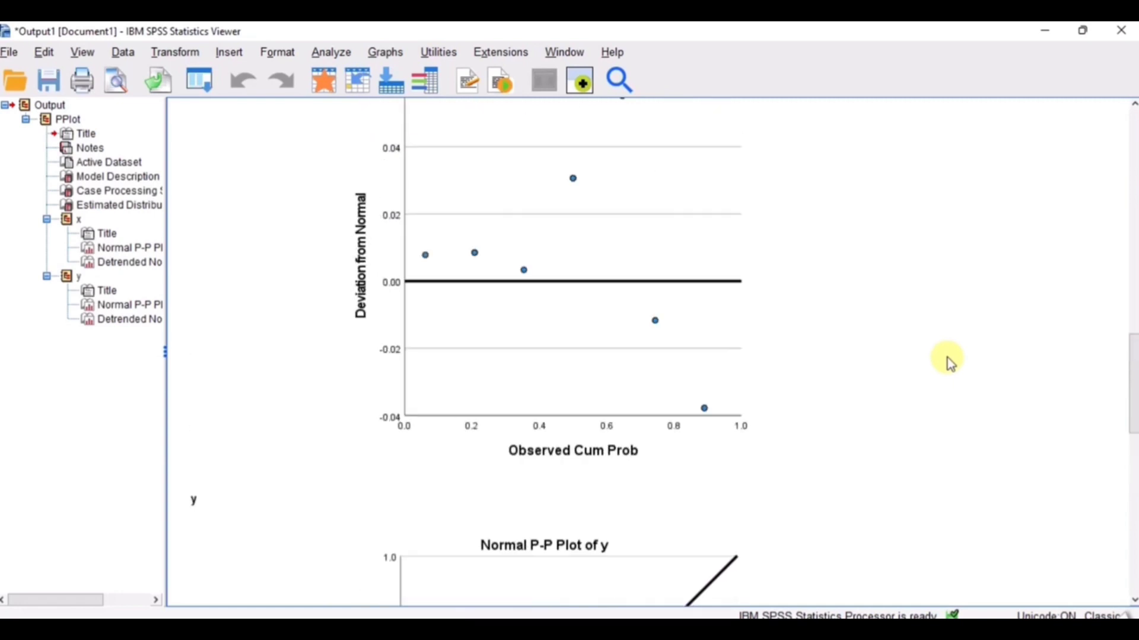
scroll(948, 358, "up", 3)
scroll(948, 358, "down", 2)
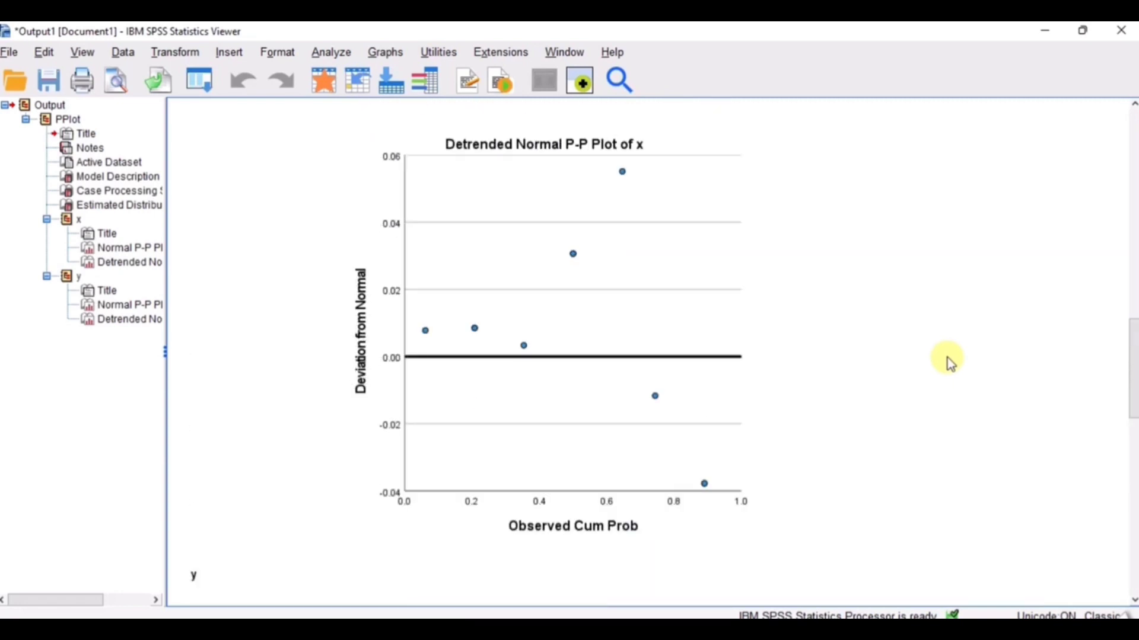
scroll(948, 357, "down", 15)
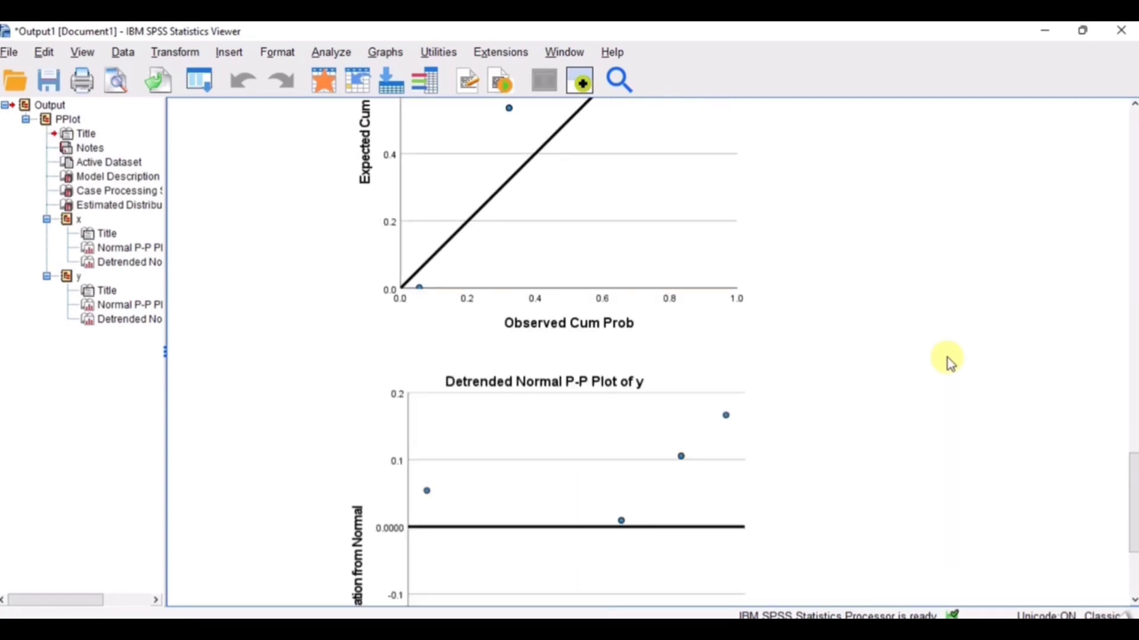
scroll(947, 357, "down", 5)
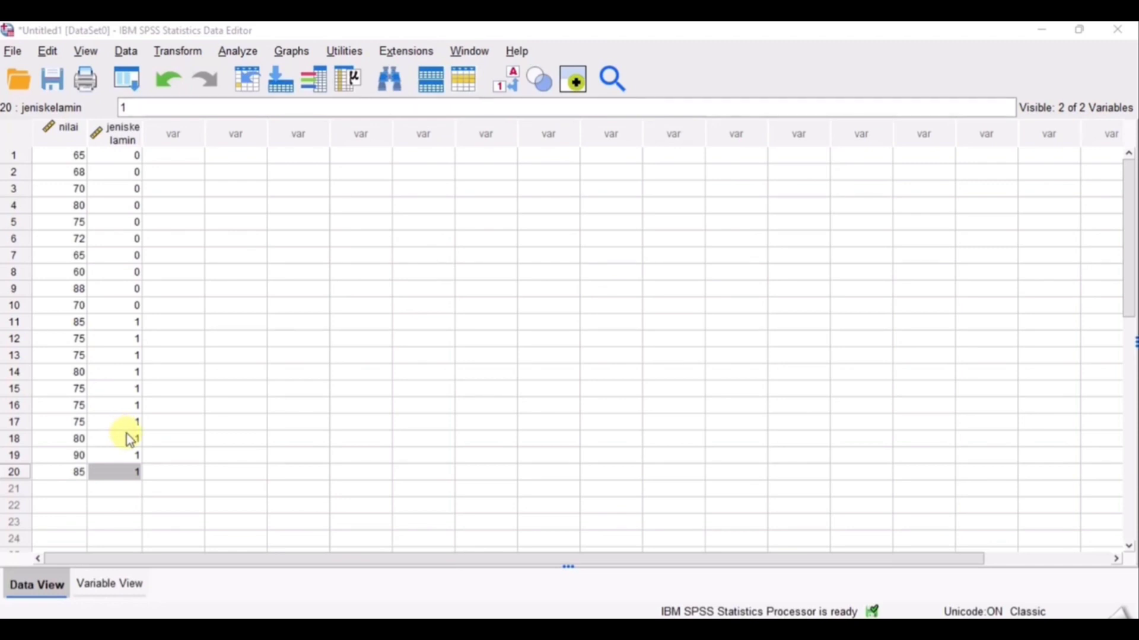
Step: Set up an Independent-Samples T Test with nilai as the test variable and jeniskelamin as the grouping variable
left_click(255, 60)
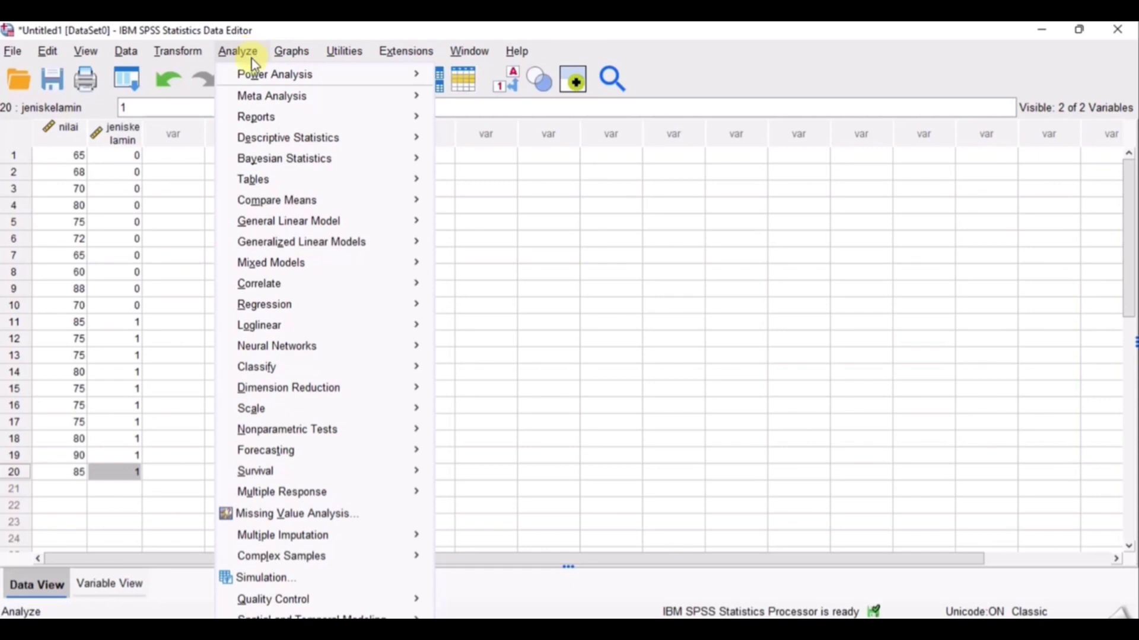
mouse_move(266, 207)
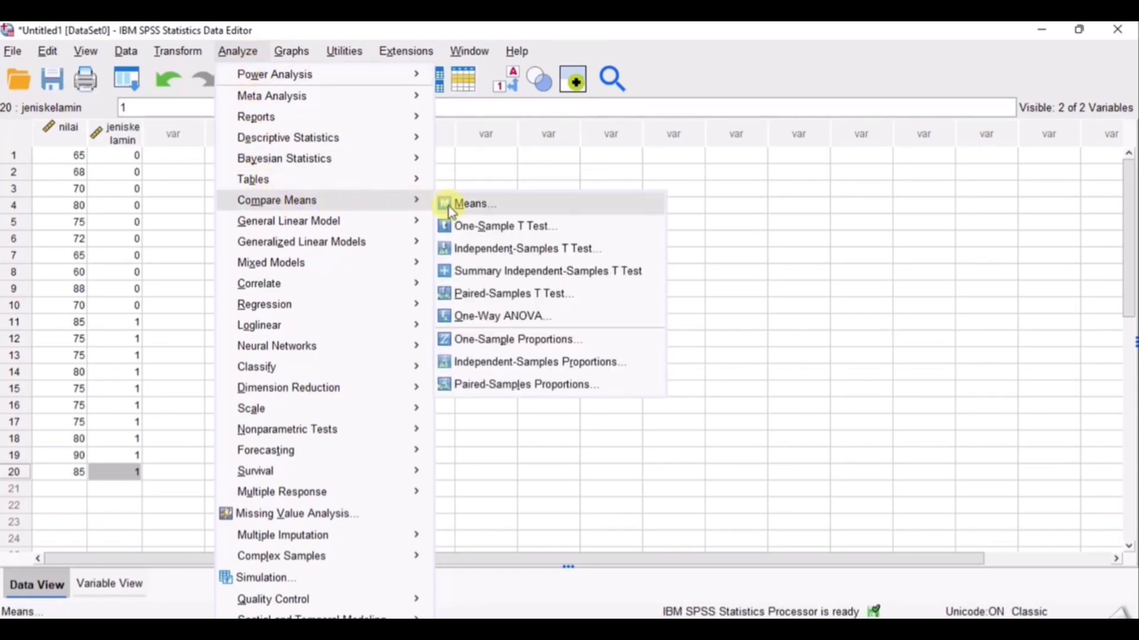
left_click(483, 252)
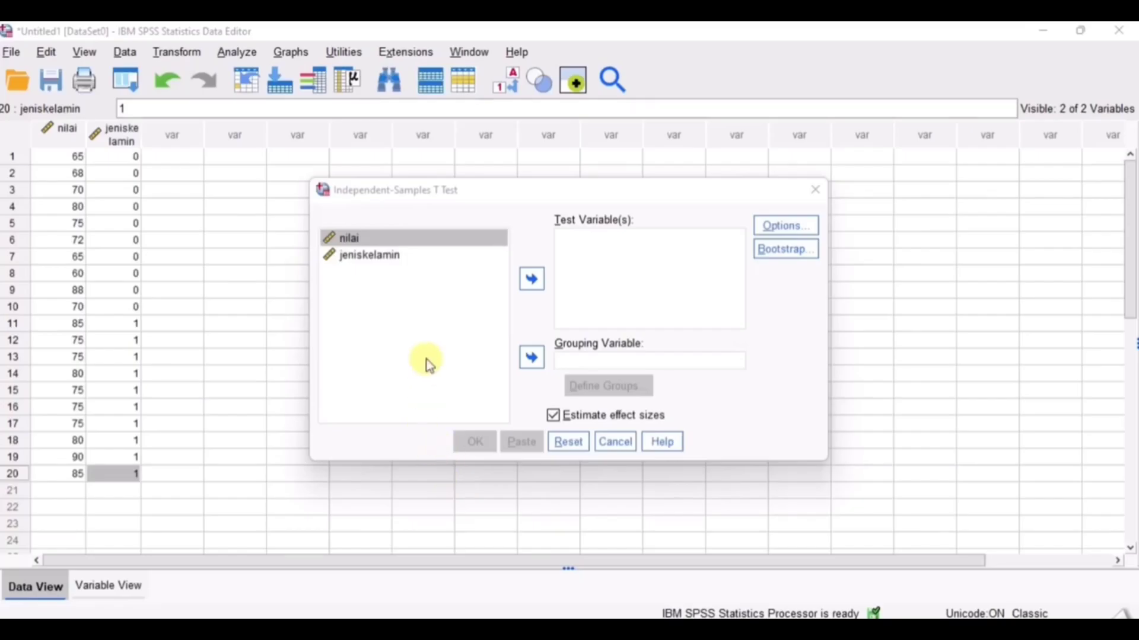
left_click(468, 234)
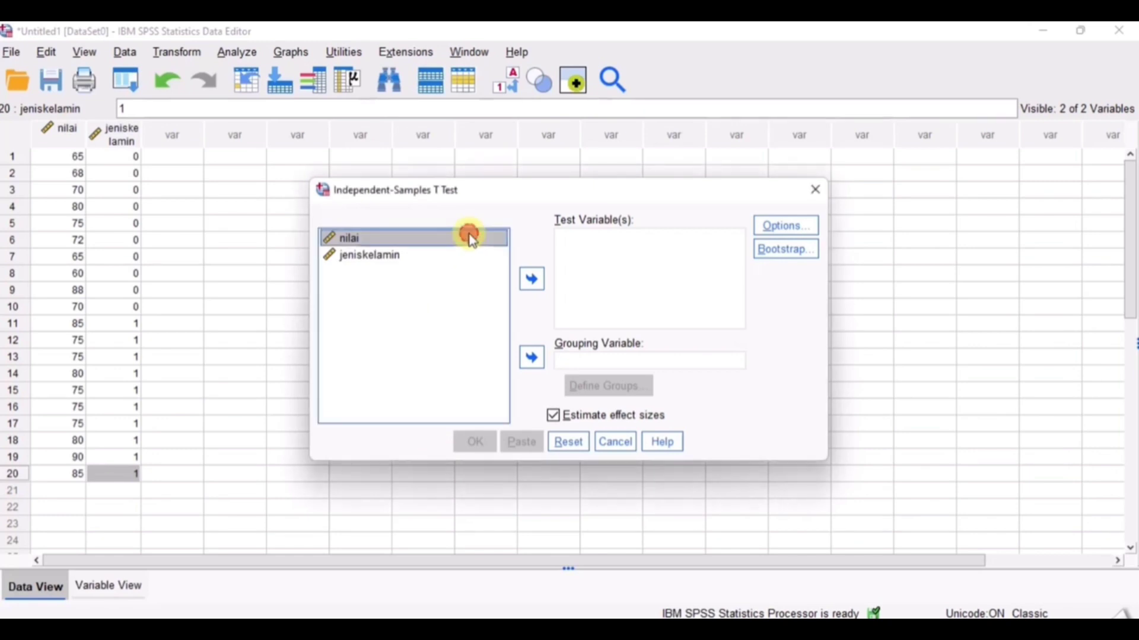
left_click(536, 283)
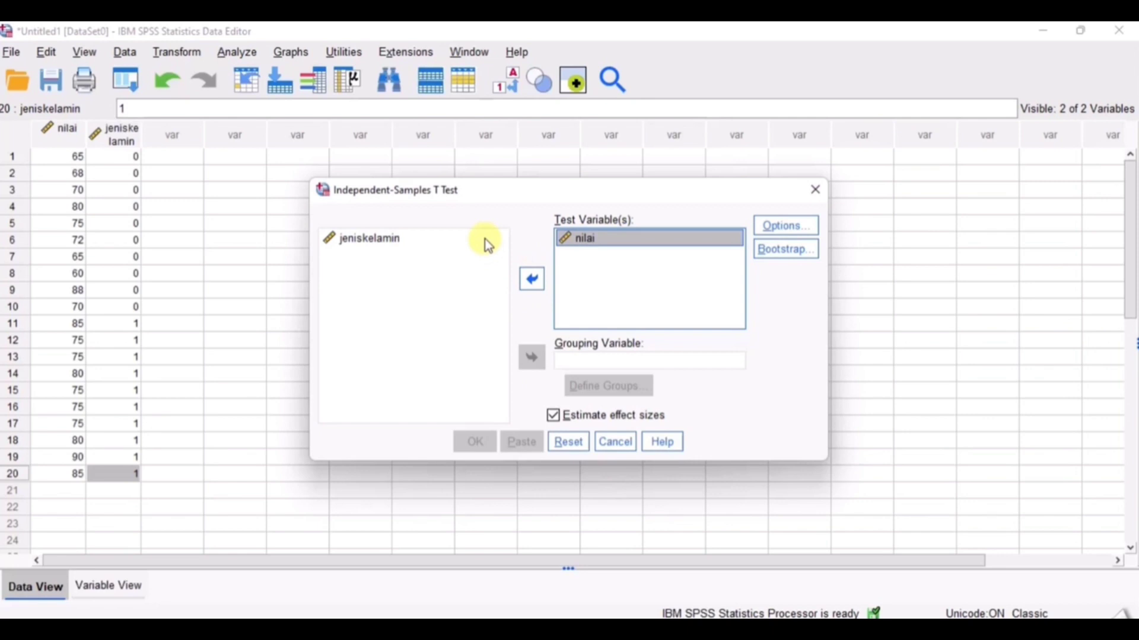
left_click(485, 239)
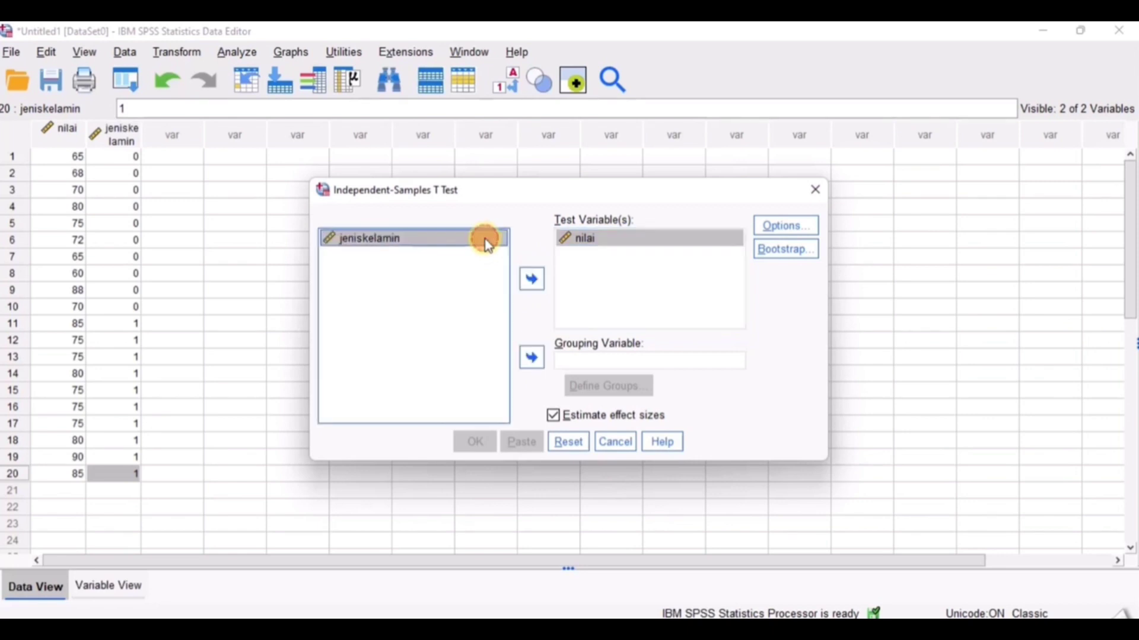
left_click(522, 364)
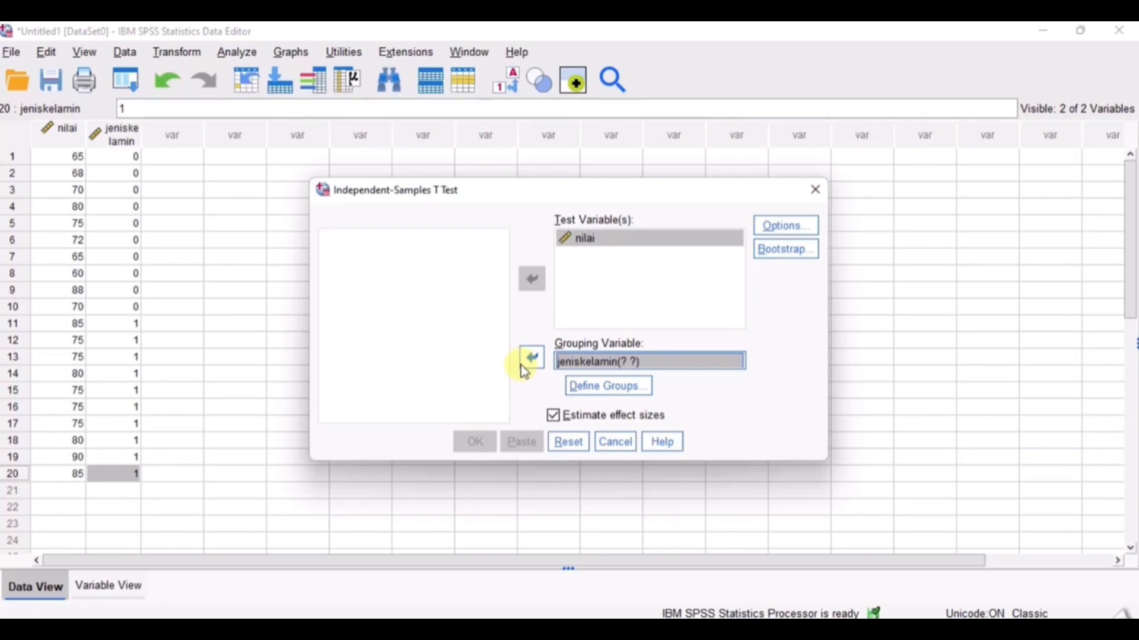
Step: Define the jeniskelamin groups as 1 for Group 1 and 0 for Group 2, and run the T test
left_click(602, 387)
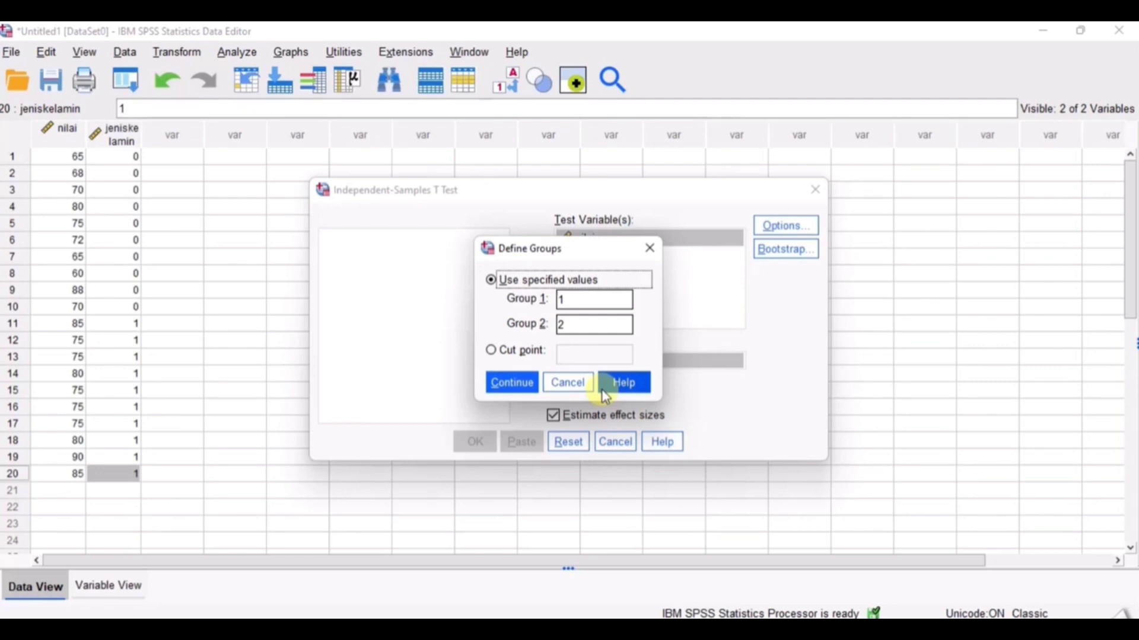
left_click(609, 324)
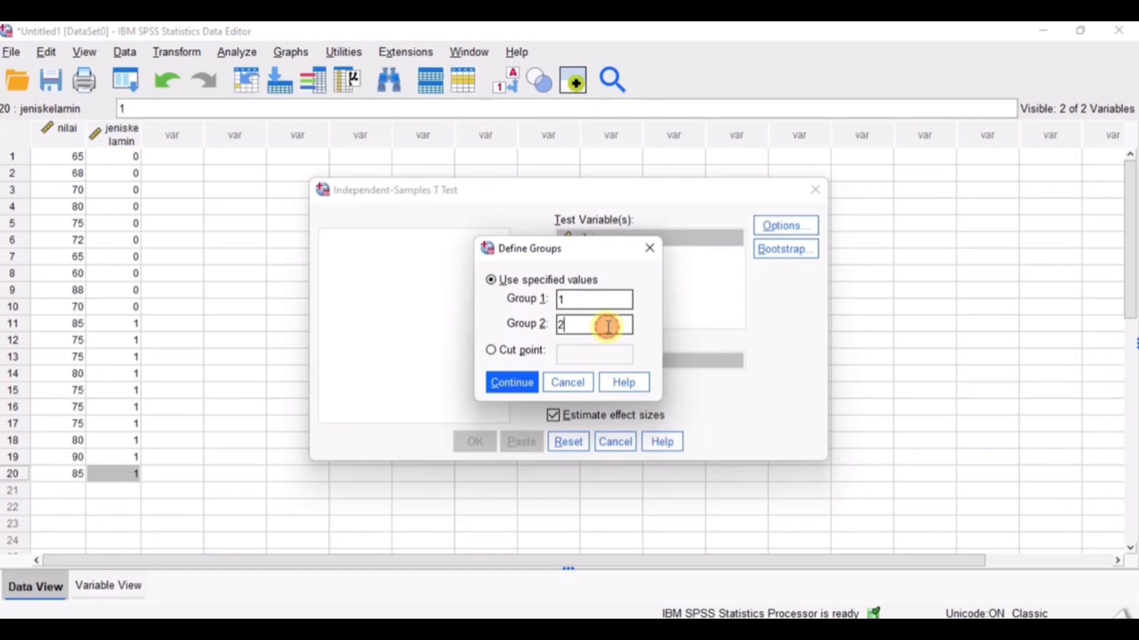
key("BackSpace")
type("0")
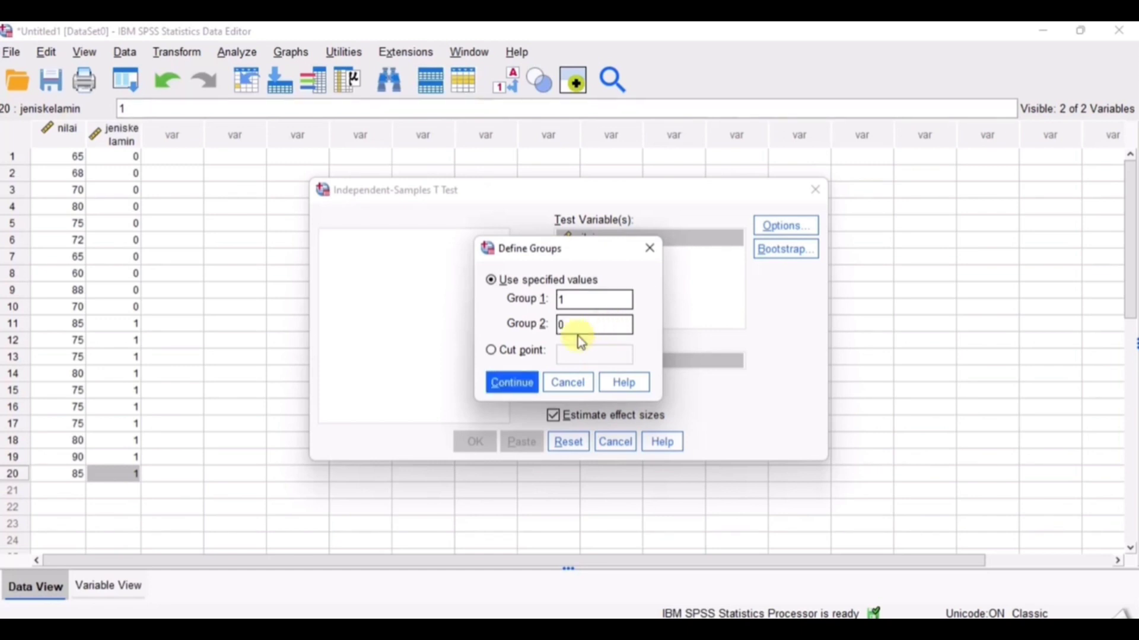
left_click(524, 386)
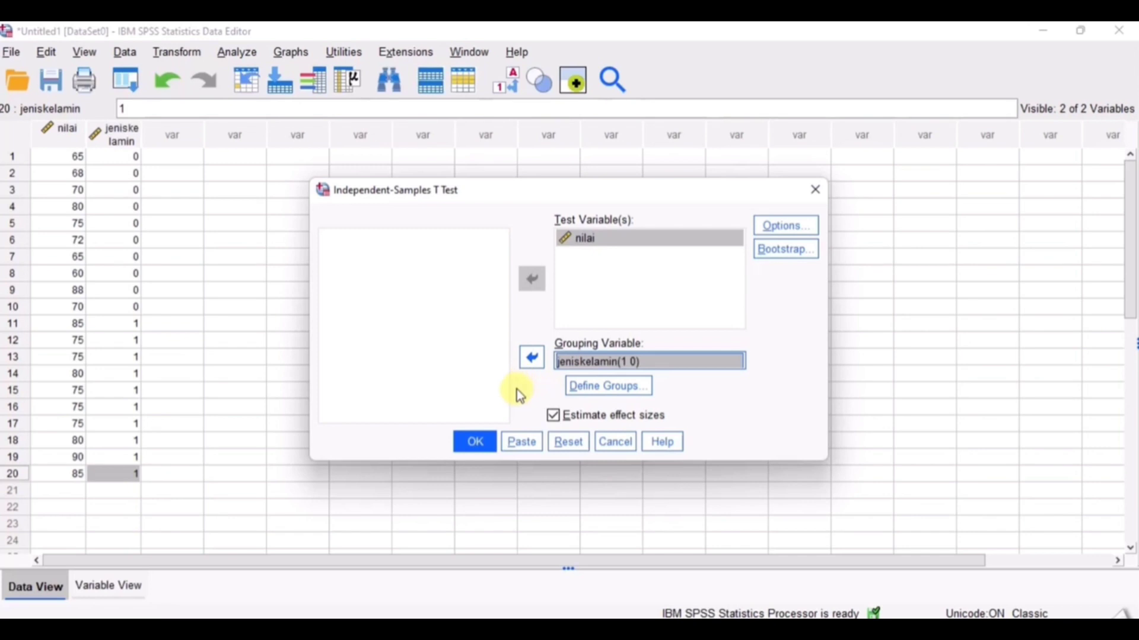
left_click(476, 442)
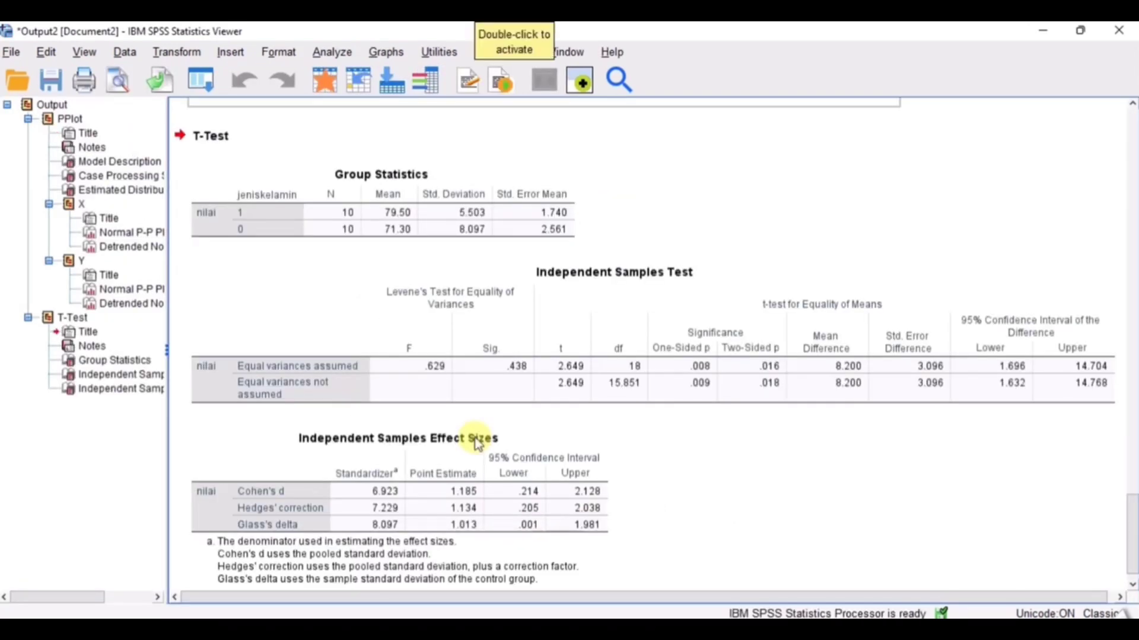
Step: Examine the Independent Samples Test table for Levene's test, the t values and significance, along with the effect sizes table
left_click(478, 444)
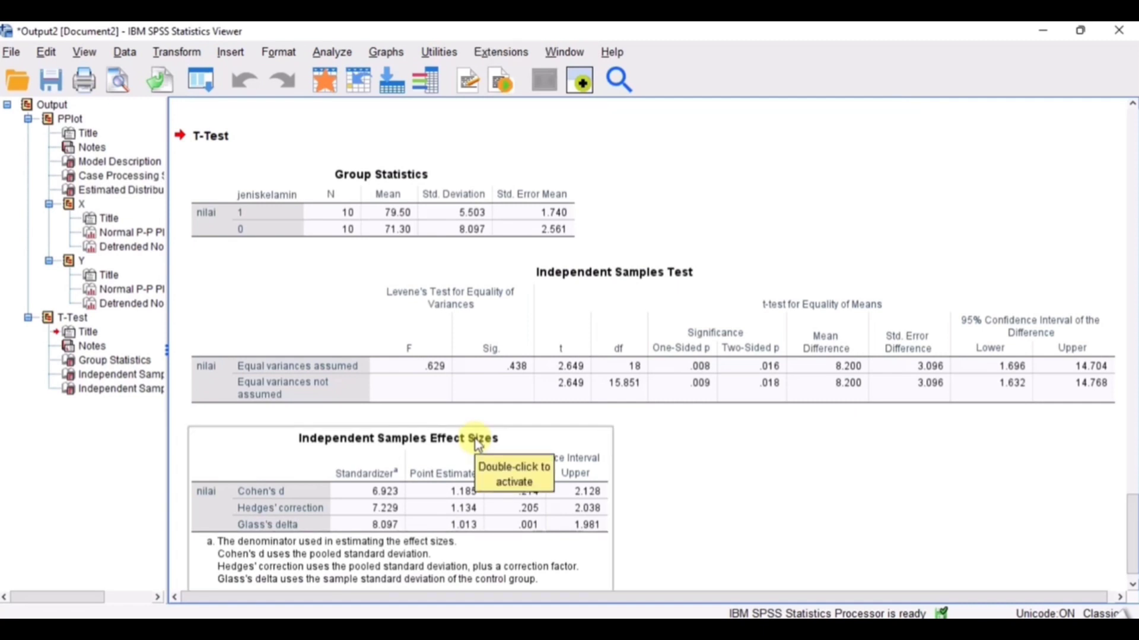
left_click(374, 349)
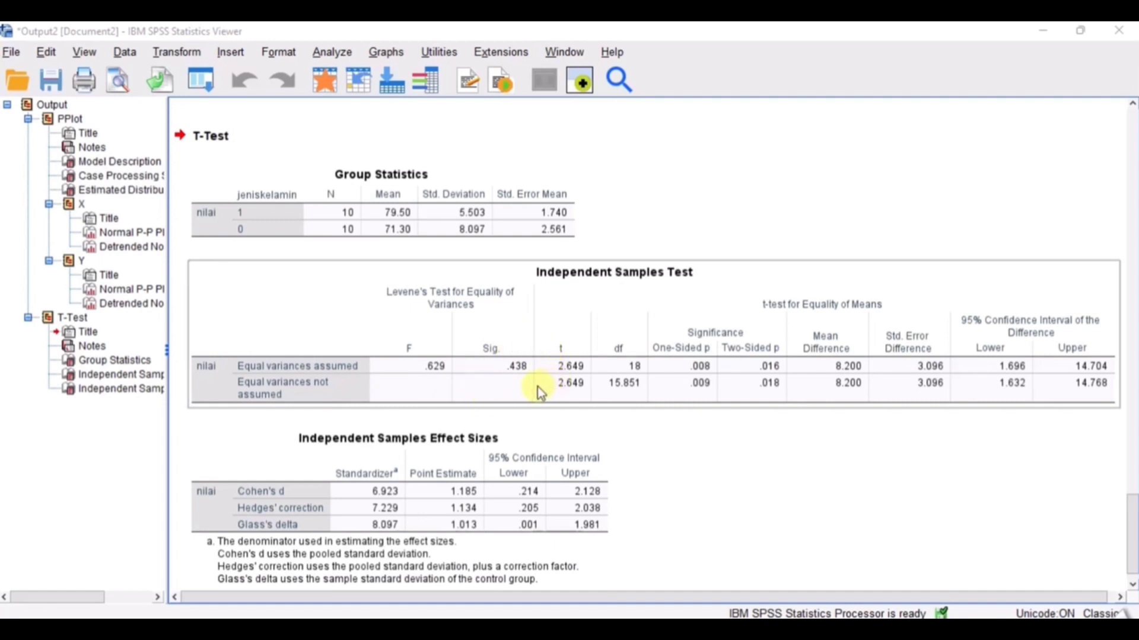
left_click(517, 412)
left_click(518, 408)
scroll(1029, 507, "down", 1)
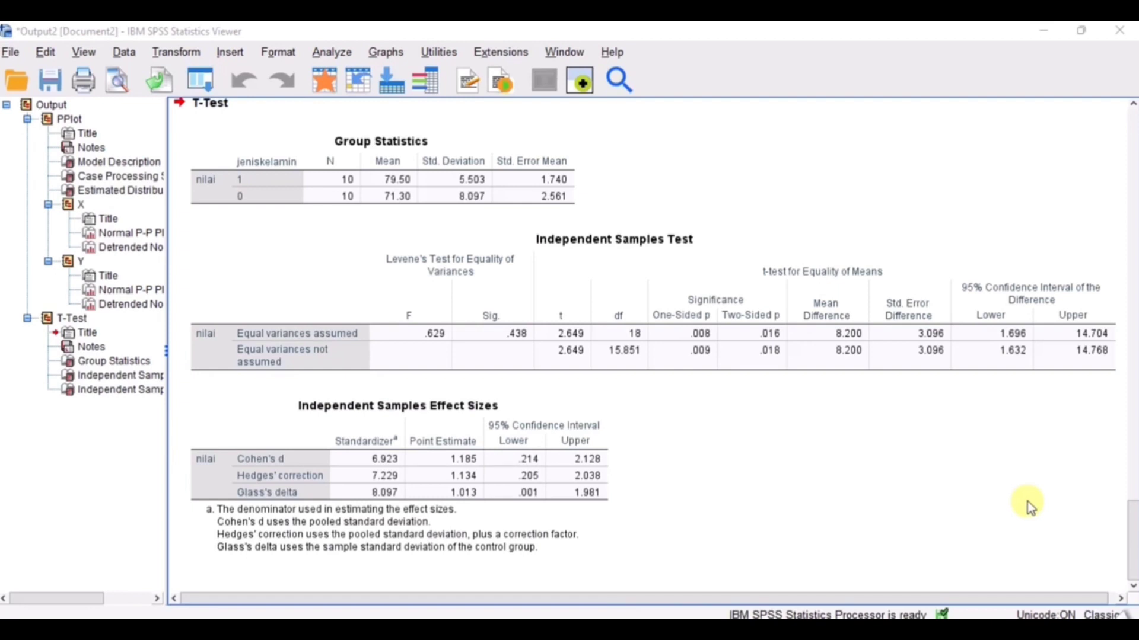
left_click(569, 247)
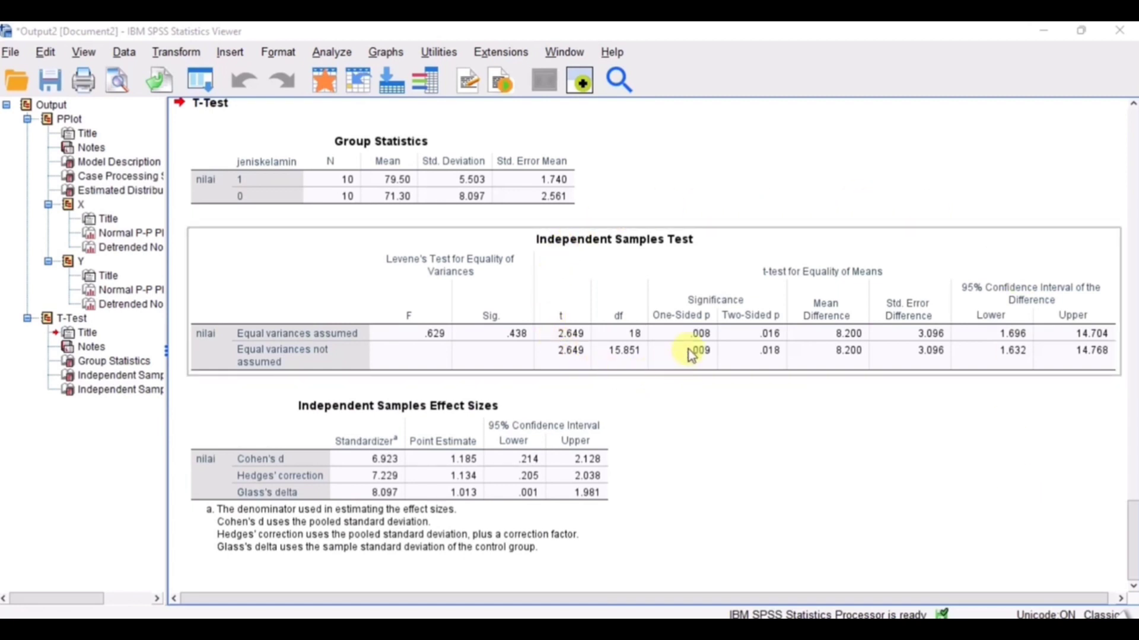
left_click(577, 382)
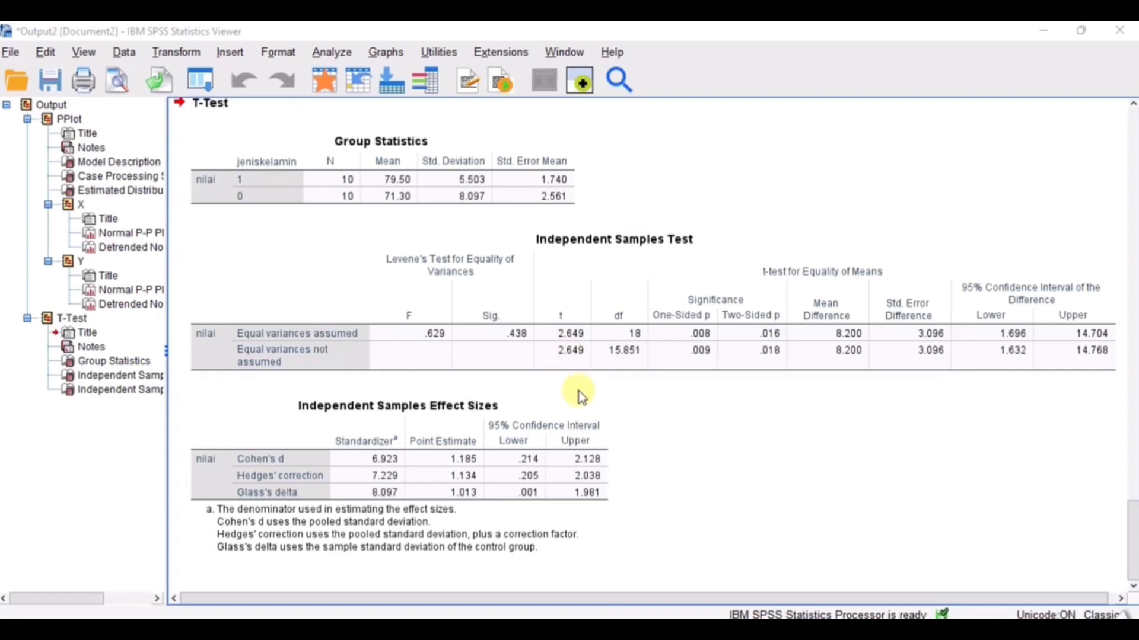
left_click(474, 352)
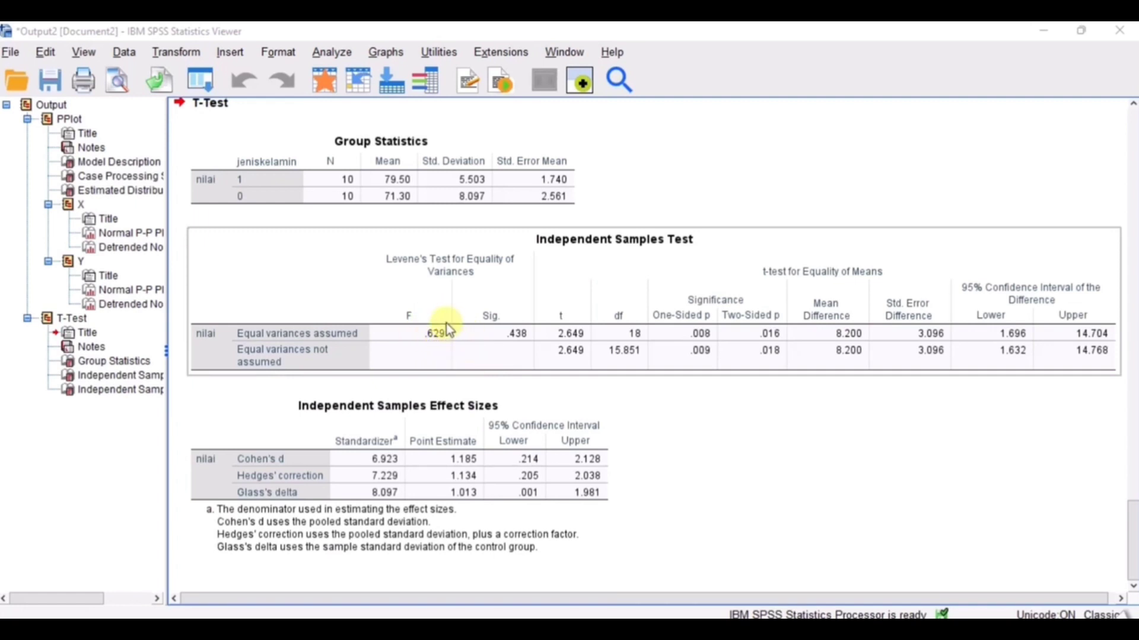
left_click(623, 464)
left_click(666, 494)
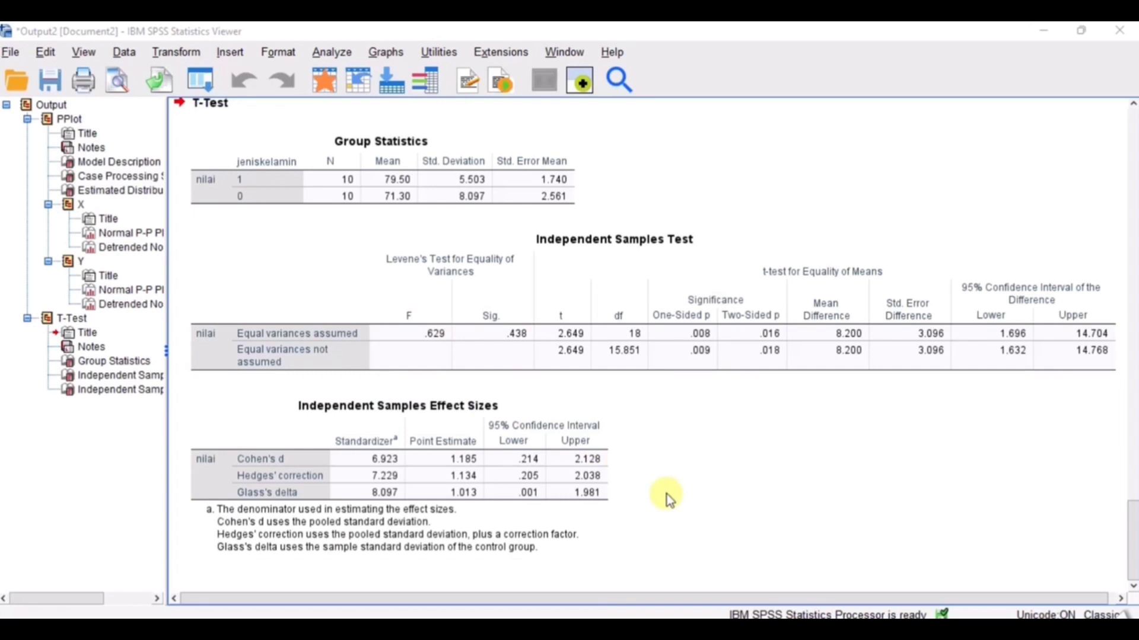